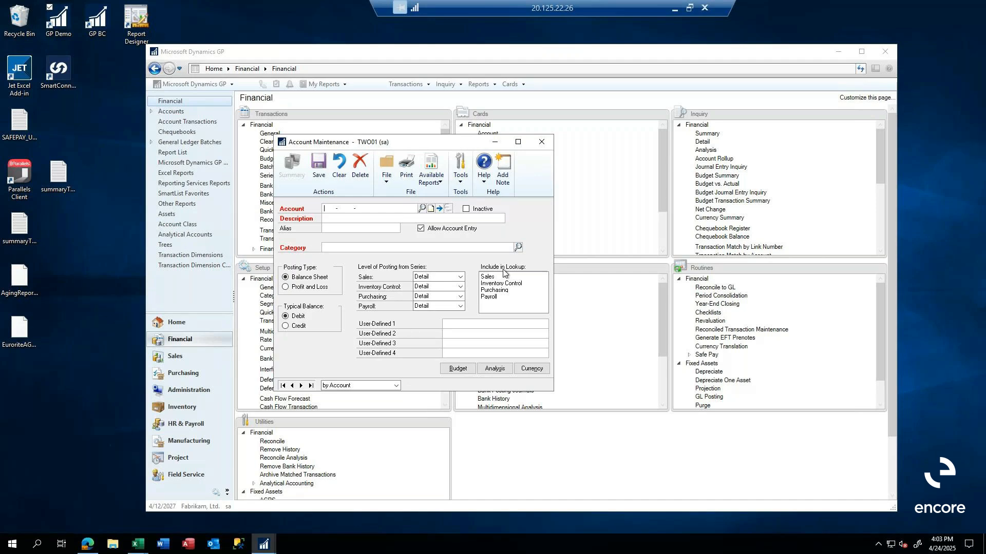
Look up account 000-4100-00 in Account Maintenance and load its Sales record.
{"action": "type", "text": "000 -4100 -00"}
{"action": "left_click", "coordinate": [421, 208]}
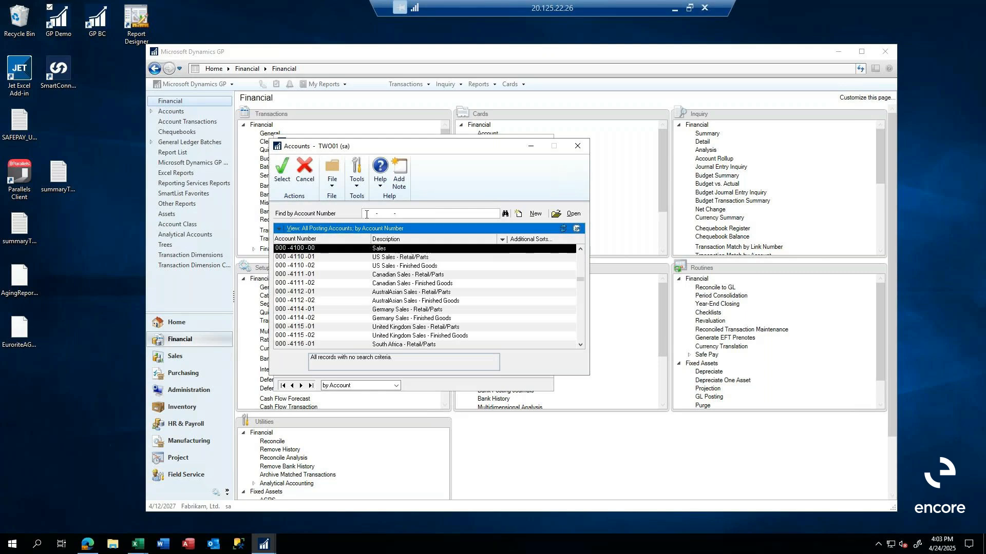
{"action": "scroll", "coordinate": [370, 286], "scroll_direction": "up", "scroll_amount": 2}
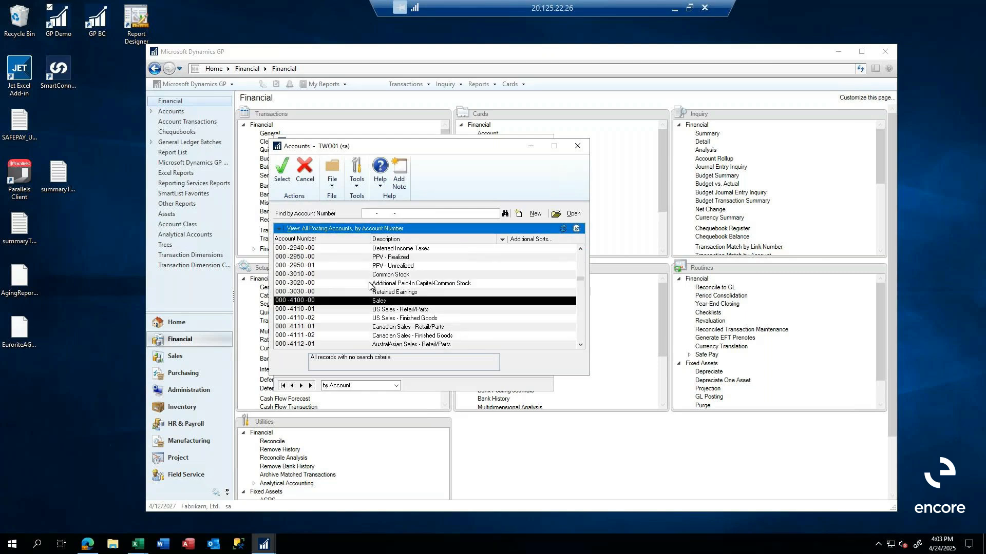
{"action": "double_click", "coordinate": [297, 303]}
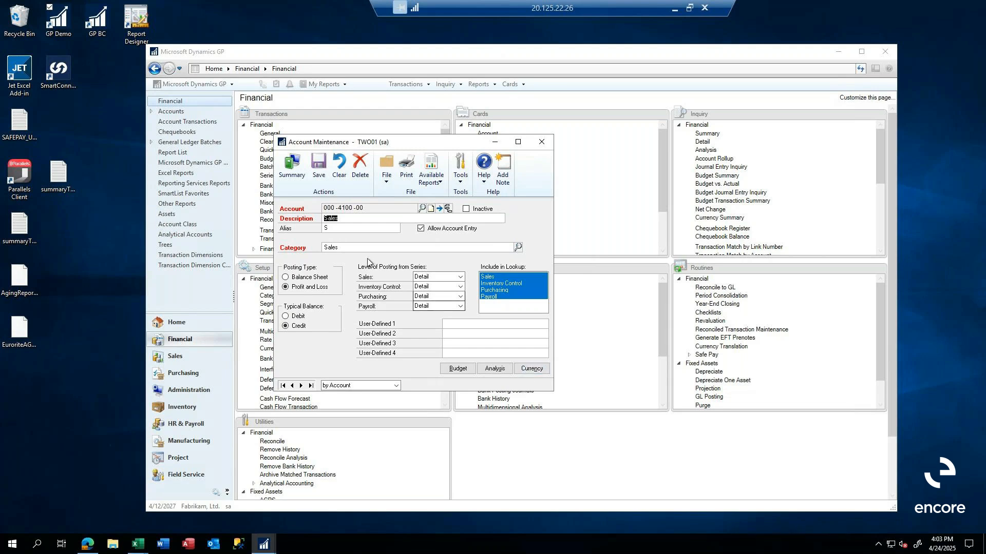
{"action": "left_click_drag", "start_coordinate": [418, 143], "coordinate": [574, 132]}
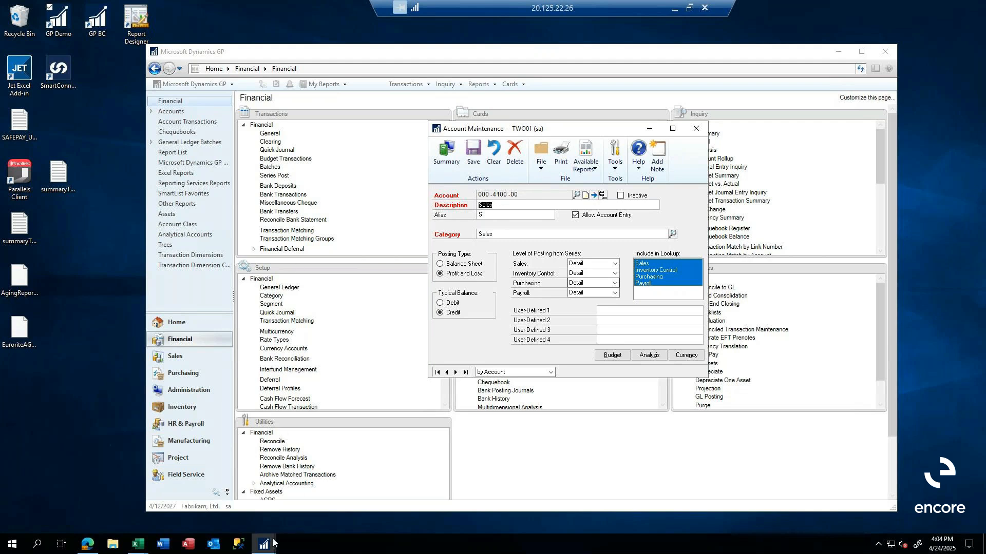
Switch to Business Central in the browser, leave the bank account card and open the Chart of Accounts.
{"action": "left_click", "coordinate": [88, 545]}
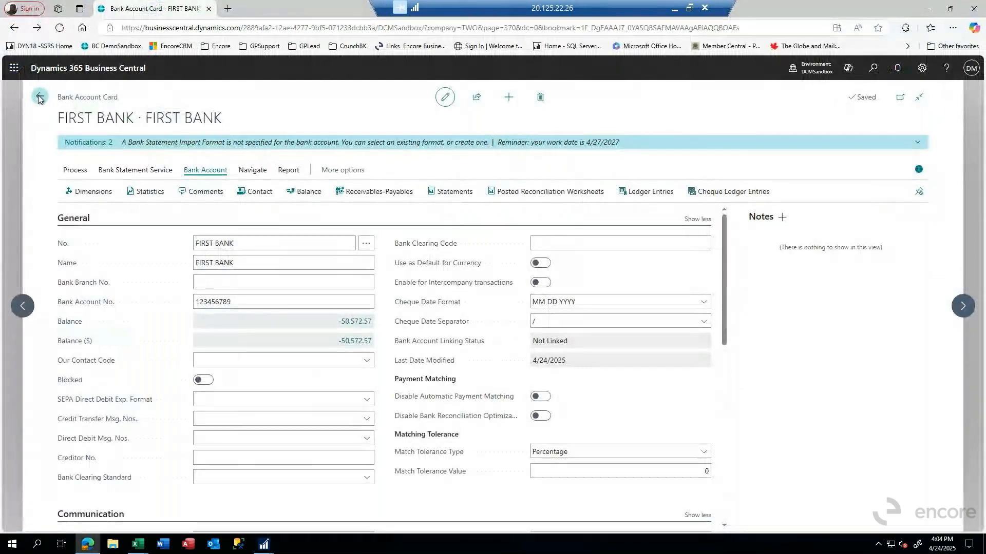
{"action": "left_click", "coordinate": [39, 97]}
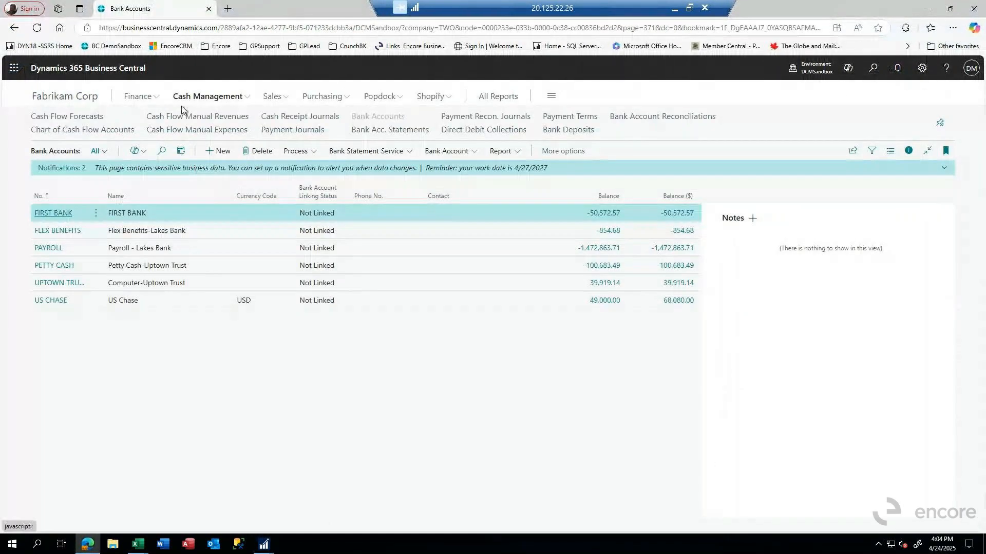
{"action": "left_click", "coordinate": [136, 100]}
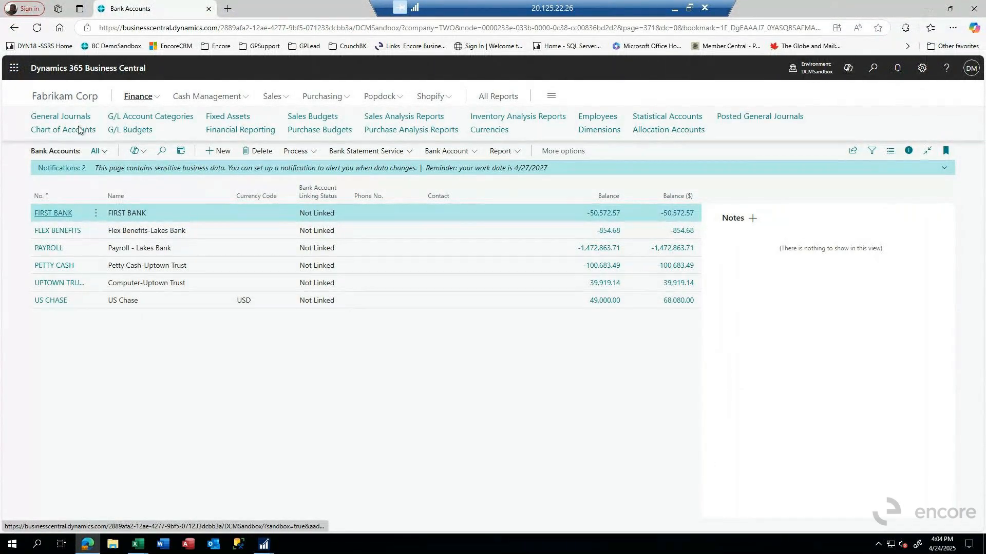
{"action": "left_click", "coordinate": [75, 131]}
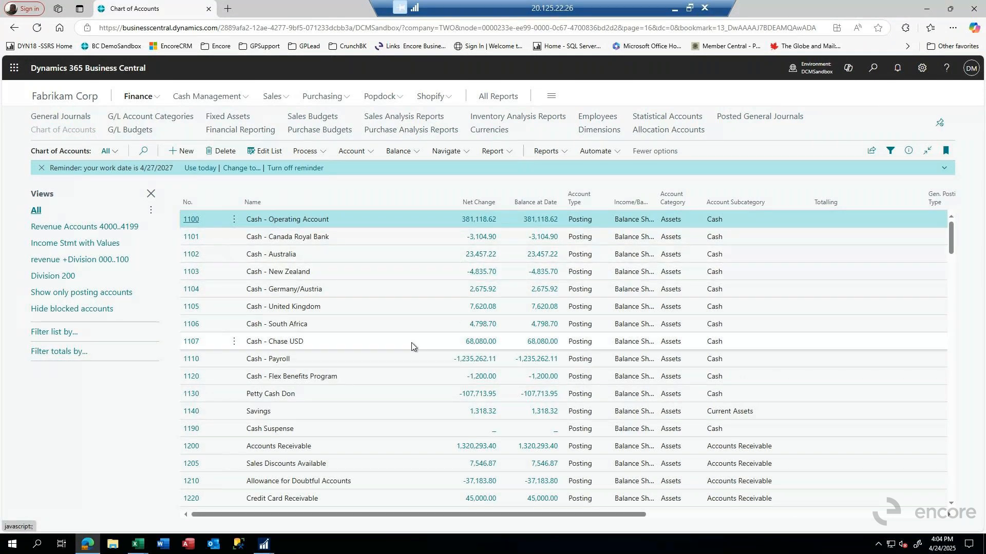
{"action": "scroll", "coordinate": [266, 327], "scroll_direction": "down", "scroll_amount": 6}
{"action": "scroll", "coordinate": [259, 325], "scroll_direction": "up", "scroll_amount": 5}
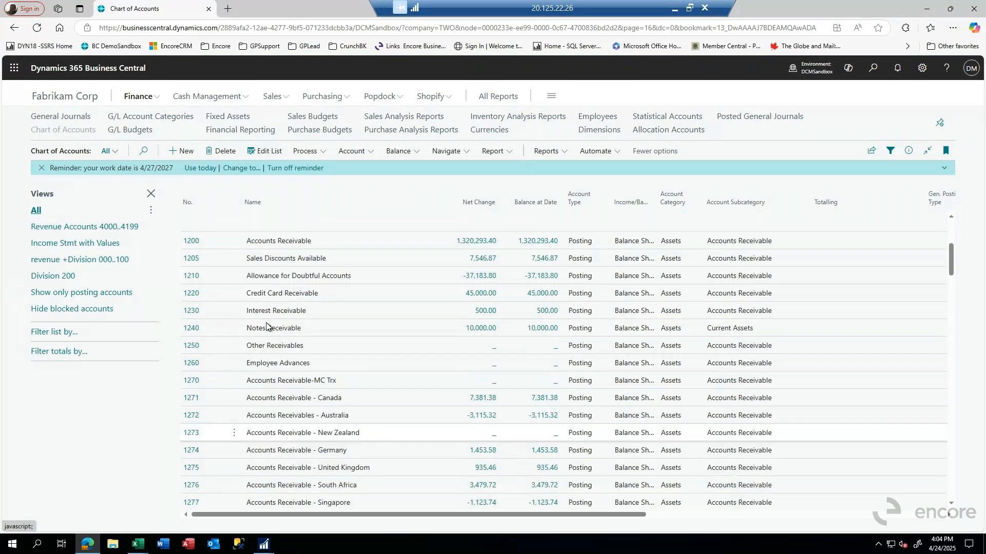
Check the saved views of the chart of accounts for revenue and division 000..100, and keep the Revenue Accounts 4000..4199 view applied.
{"action": "left_click", "coordinate": [84, 229]}
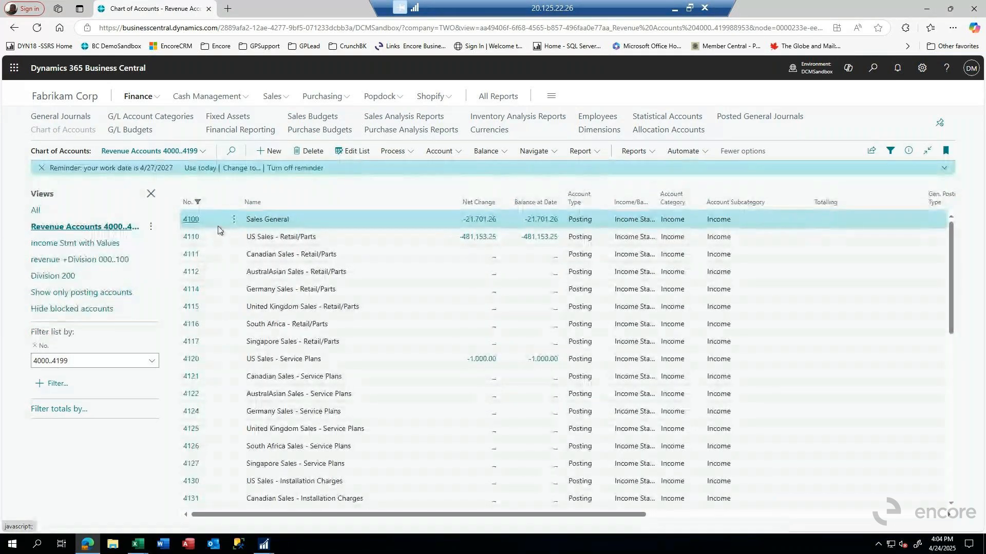
{"action": "left_click", "coordinate": [82, 259]}
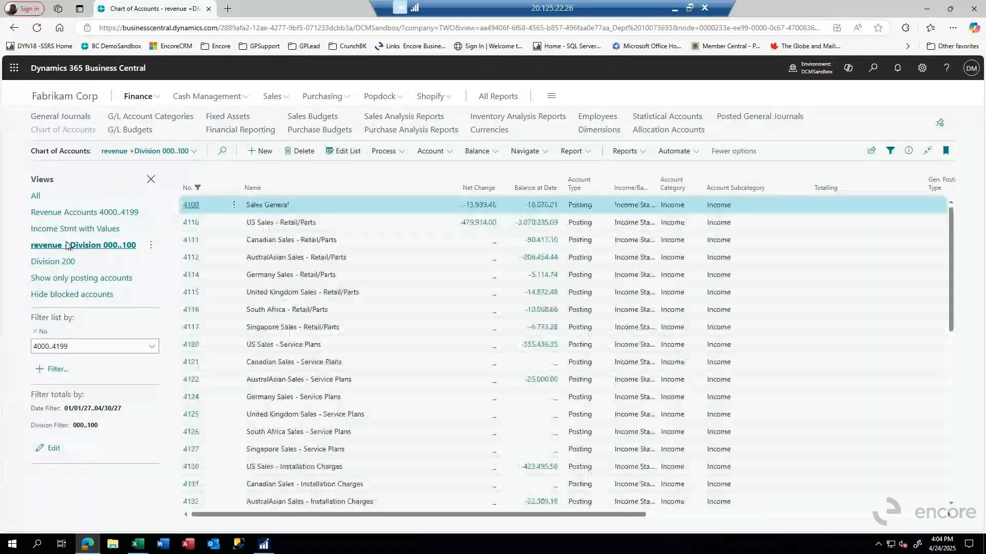
{"action": "left_click", "coordinate": [78, 229]}
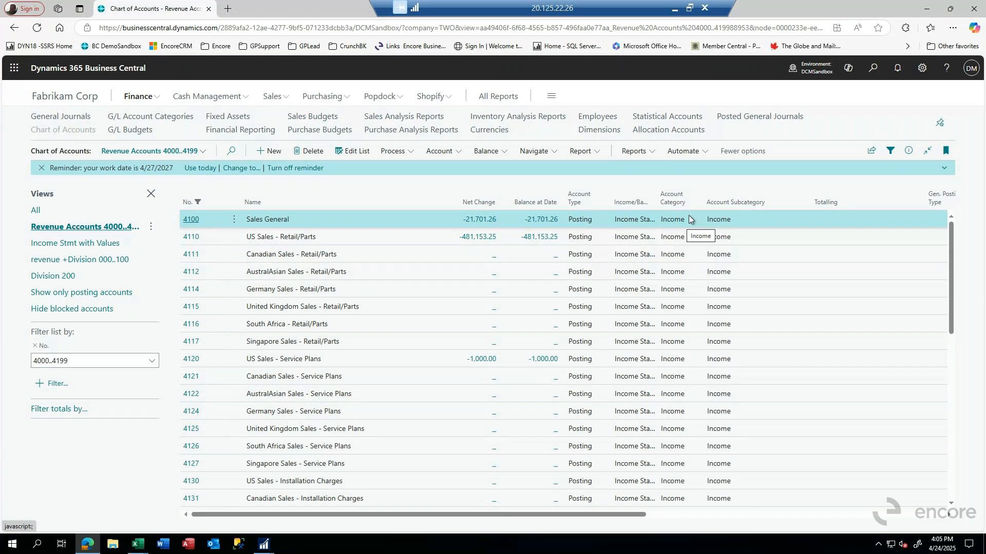
{"action": "scroll", "coordinate": [719, 277], "scroll_direction": "down", "scroll_amount": 4}
{"action": "scroll", "coordinate": [719, 278], "scroll_direction": "up", "scroll_amount": 4}
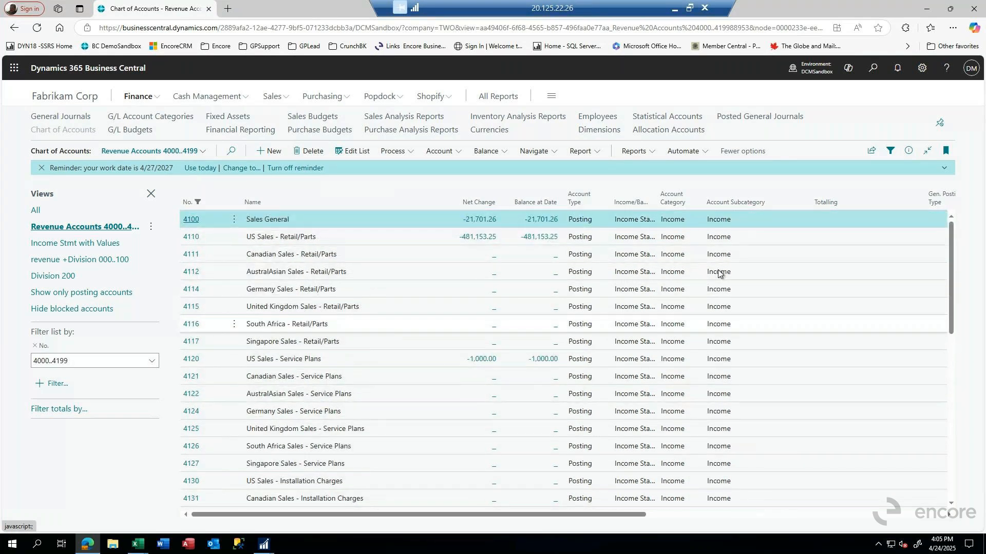
Open the card of G/L account 4100, show its default dimensions and view the available DEPARTMENT value codes.
{"action": "left_click", "coordinate": [190, 221]}
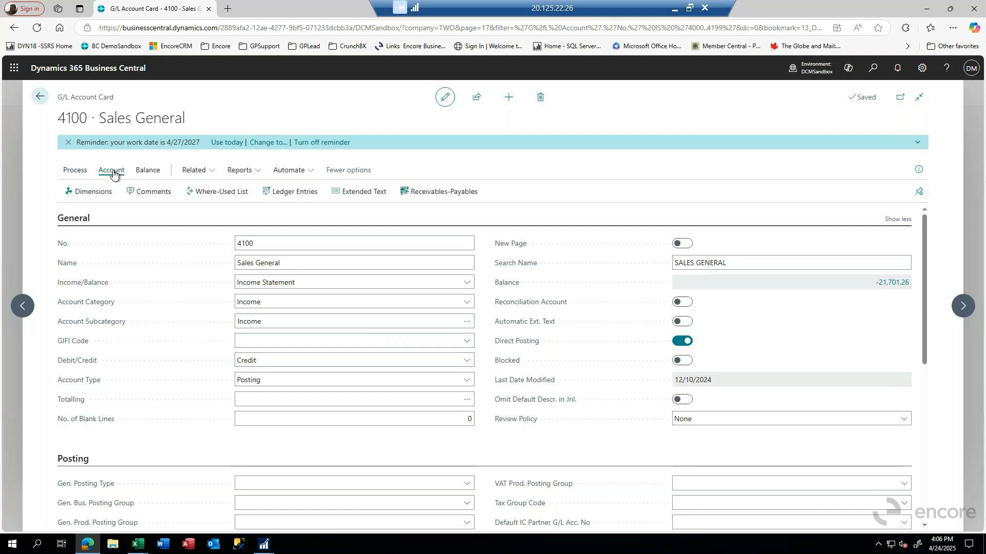
{"action": "left_click", "coordinate": [90, 192]}
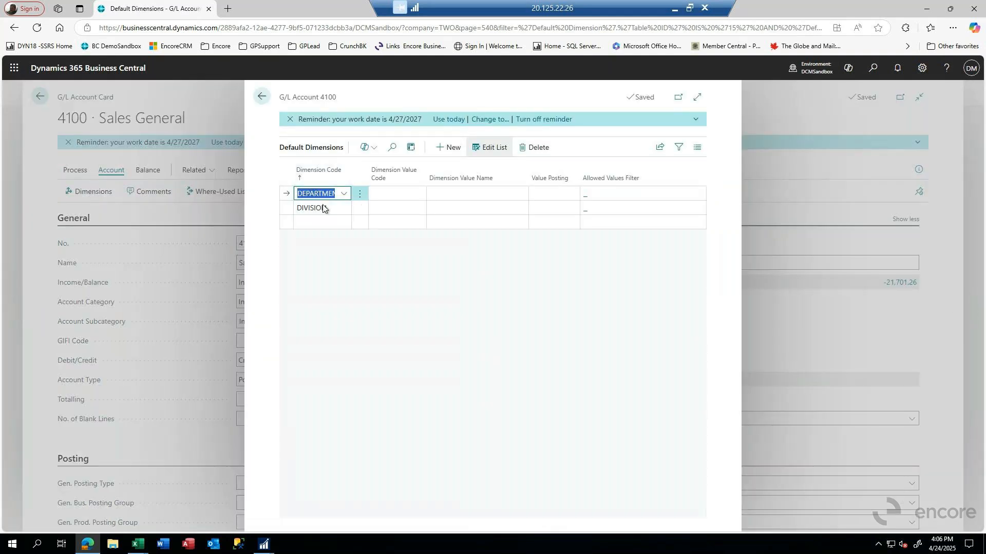
{"action": "left_click", "coordinate": [401, 194]}
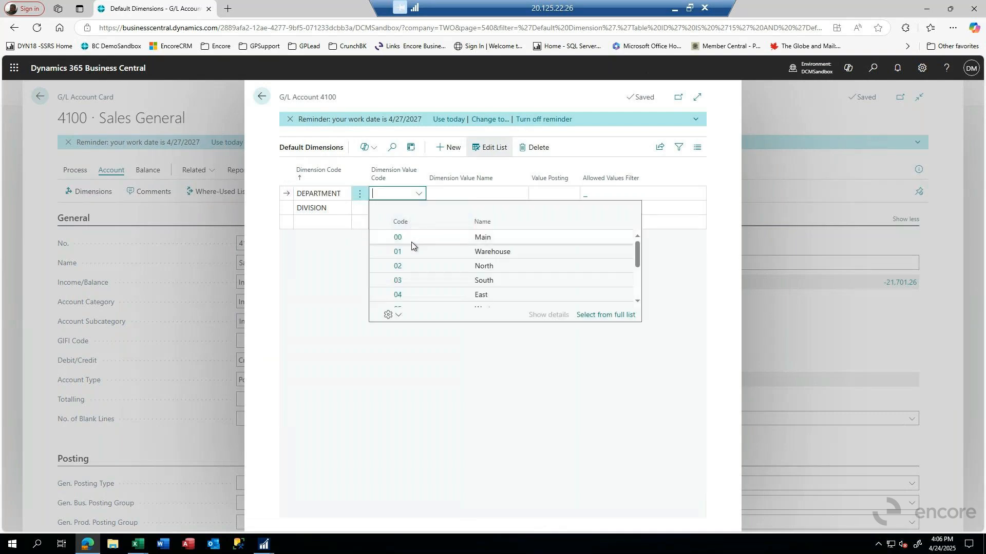
Set the default dimension values of account 4100 to 000 for DIVISION and 00 for DEPARTMENT.
{"action": "left_click", "coordinate": [331, 207]}
{"action": "left_click", "coordinate": [395, 209]}
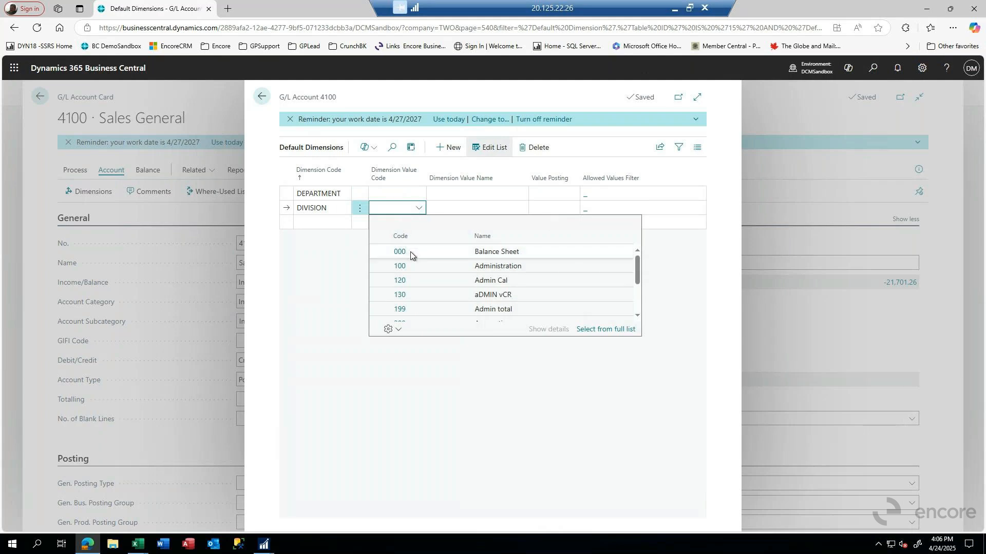
{"action": "left_click", "coordinate": [410, 251]}
{"action": "left_click", "coordinate": [399, 194]}
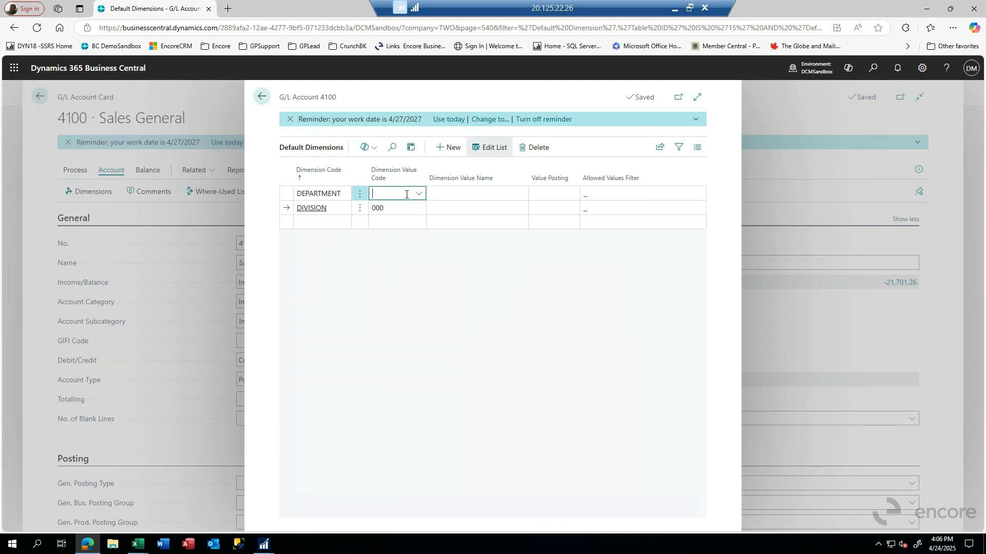
{"action": "left_click", "coordinate": [402, 238]}
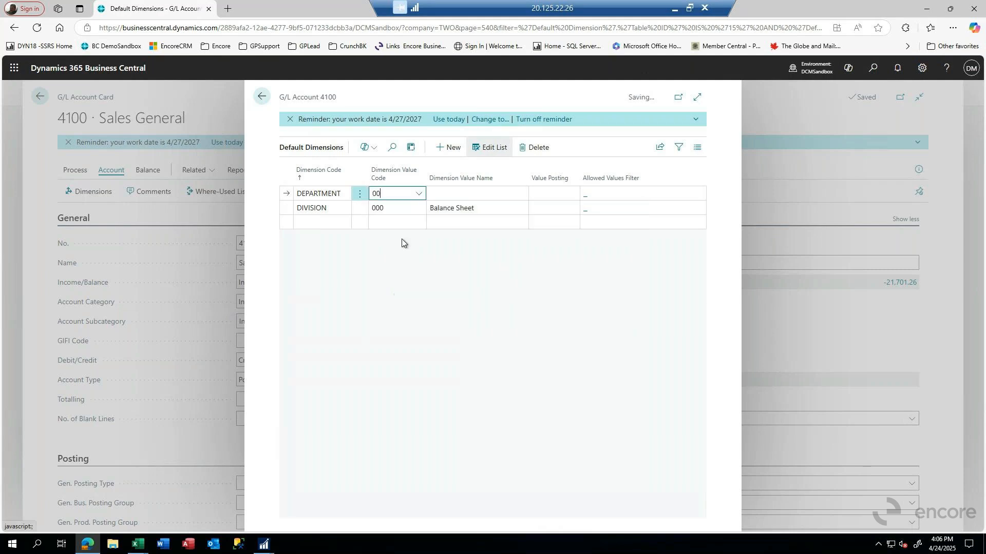
{"action": "left_click", "coordinate": [451, 226]}
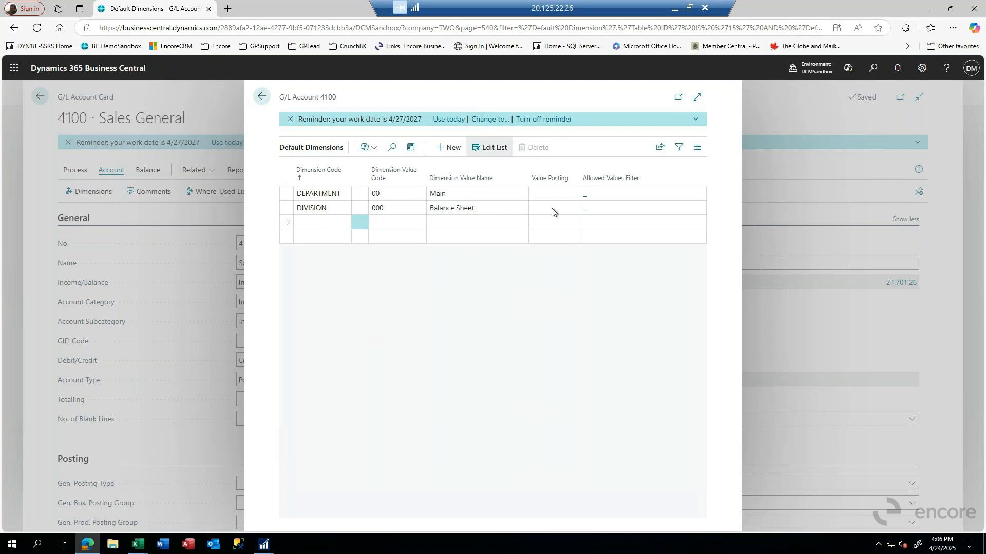
Examine the Value Posting options for the DEPARTMENT default dimension, leaving the setting blank.
{"action": "left_click", "coordinate": [596, 196]}
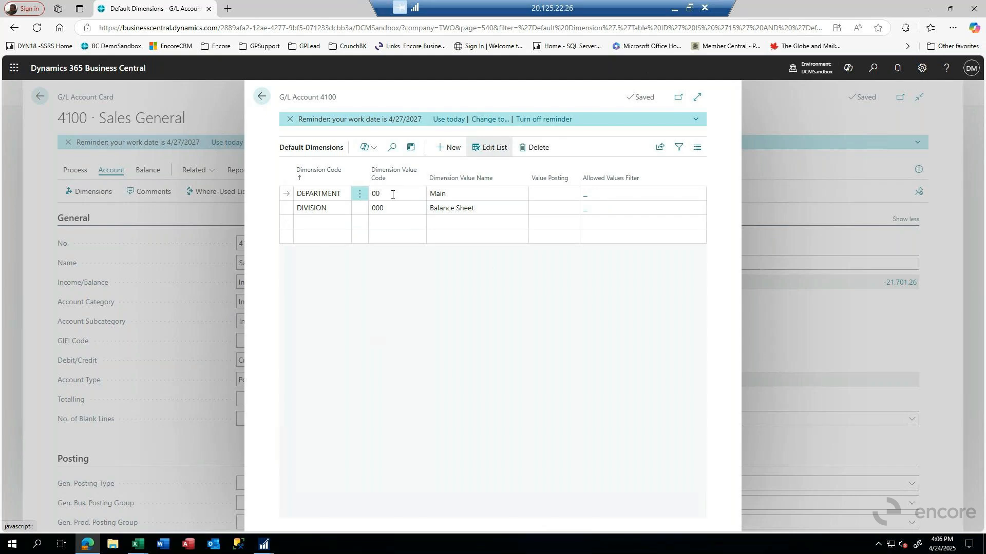
{"action": "left_click", "coordinate": [547, 195]}
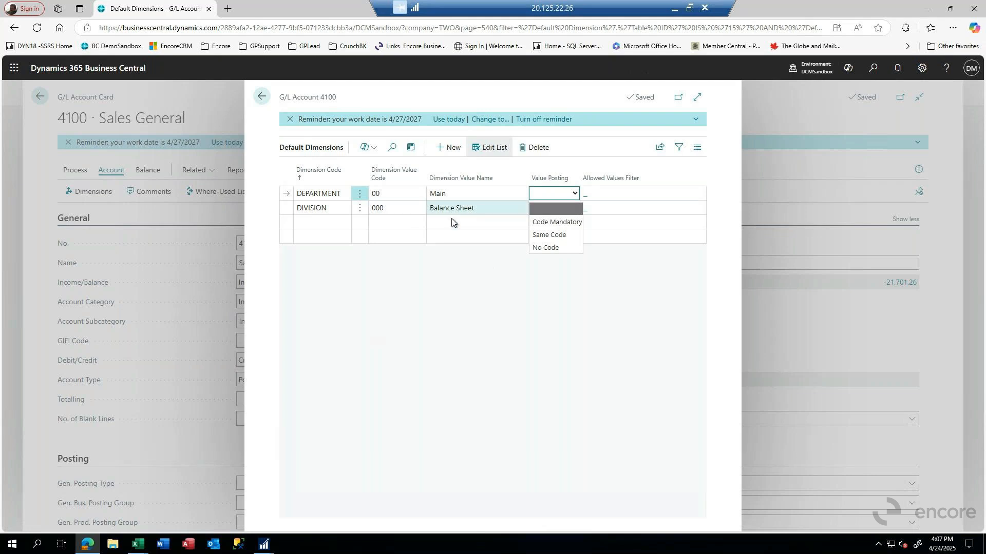
{"action": "left_click", "coordinate": [549, 214]}
Clear the dimension value codes for DEPARTMENT and DIVISION and return to the account card.
{"action": "left_click", "coordinate": [387, 194]}
{"action": "key", "text": "BackSpace"}
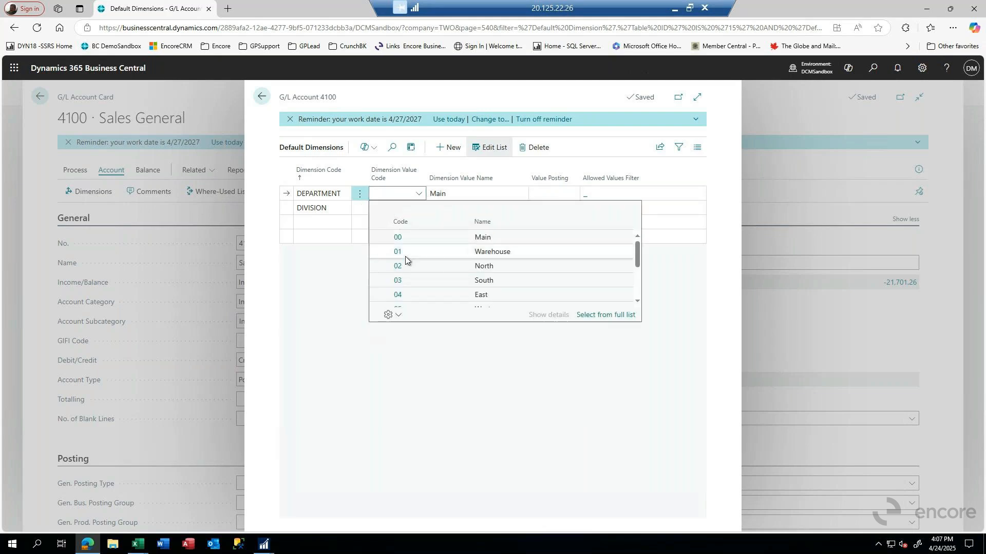
{"action": "left_click", "coordinate": [388, 194]}
{"action": "left_click", "coordinate": [460, 192]}
{"action": "left_click", "coordinate": [405, 212]}
{"action": "key", "text": "BackSpace"}
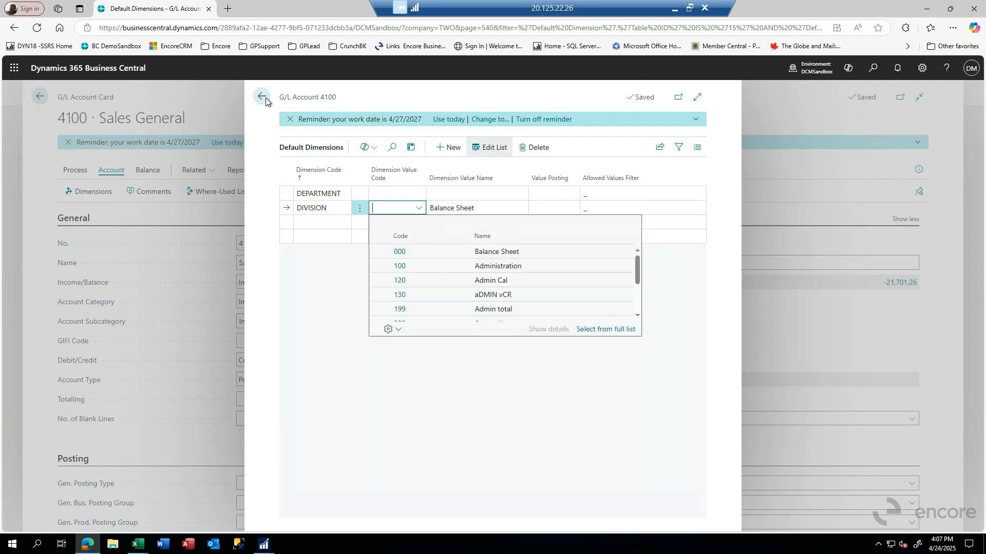
{"action": "left_click", "coordinate": [262, 97]}
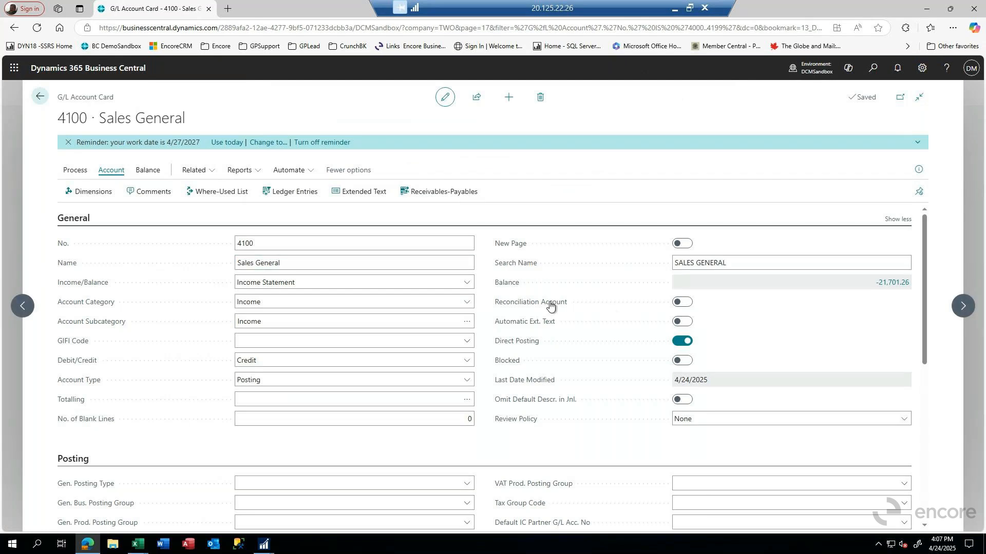
Review the Posting, Revaluation, Consolidation and Reporting sections of account 4100's card, and view its where-used list.
{"action": "scroll", "coordinate": [540, 307], "scroll_direction": "down", "scroll_amount": 1}
{"action": "scroll", "coordinate": [541, 307], "scroll_direction": "down", "scroll_amount": 4}
{"action": "scroll", "coordinate": [541, 307], "scroll_direction": "up", "scroll_amount": 1}
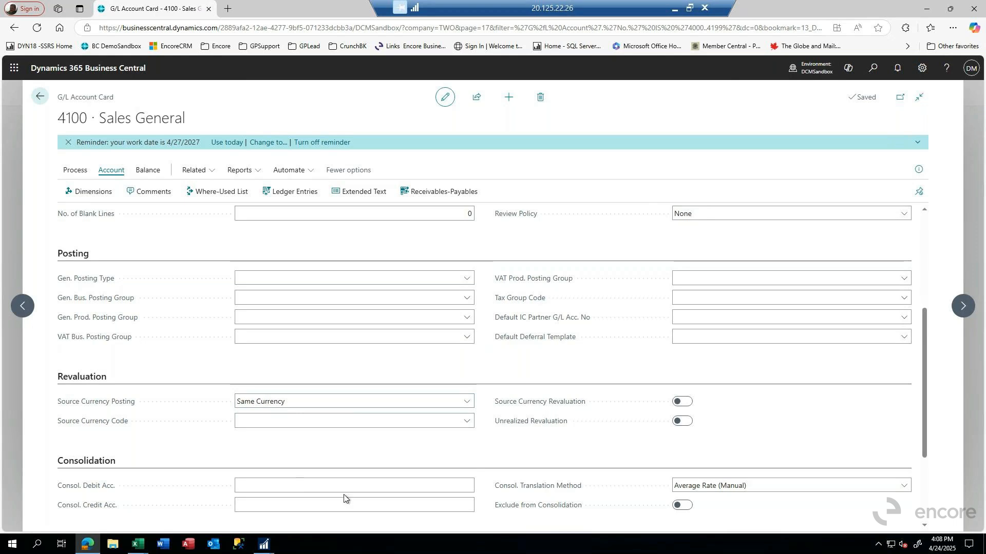
{"action": "scroll", "coordinate": [348, 496], "scroll_direction": "down", "scroll_amount": 3}
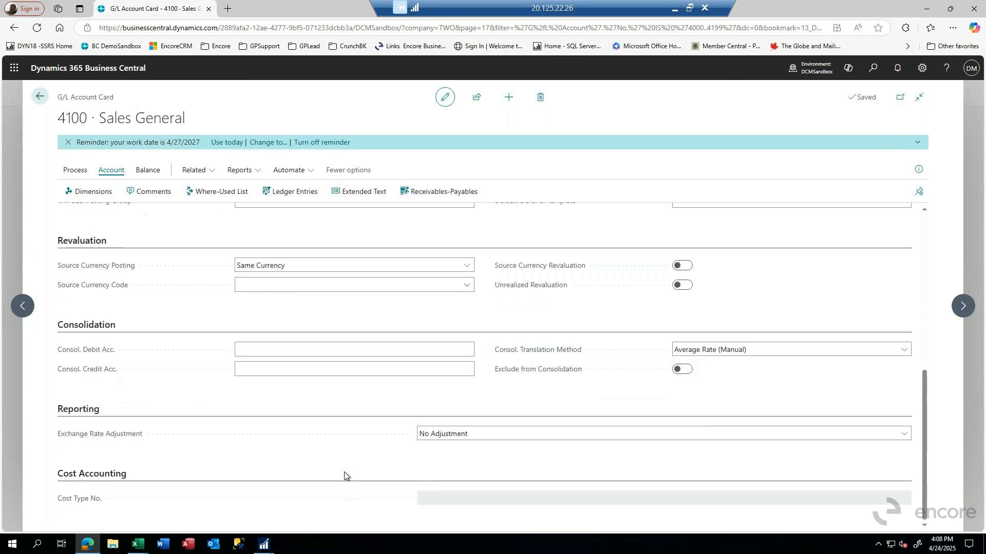
{"action": "left_click", "coordinate": [407, 350]}
{"action": "scroll", "coordinate": [303, 463], "scroll_direction": "up", "scroll_amount": 10}
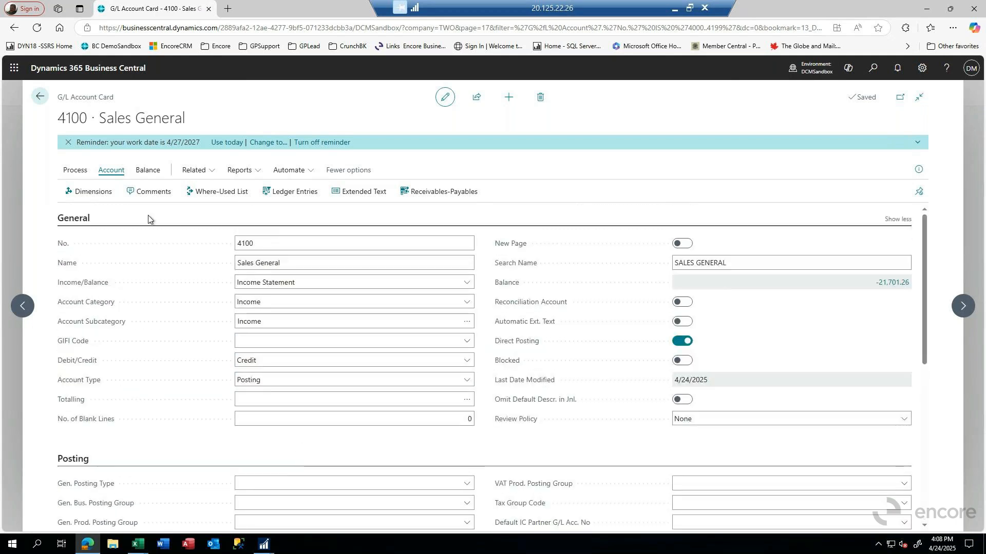
{"action": "left_click", "coordinate": [208, 191]}
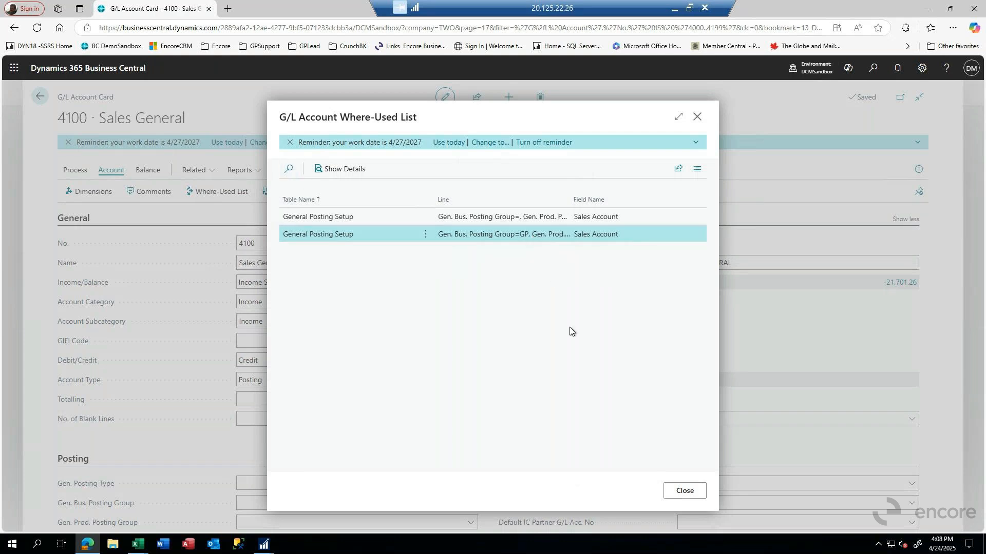
{"action": "left_click", "coordinate": [672, 489]}
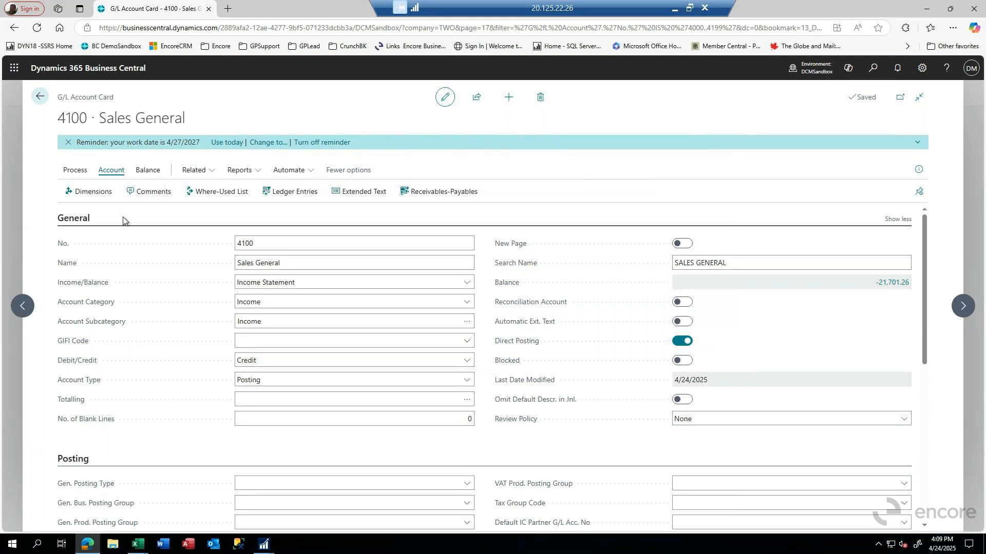
Show the G/L Balance by Dimension matrix, drill into the 04/01/27 amount of account 4110 and return to the matrix.
{"action": "left_click", "coordinate": [145, 172]}
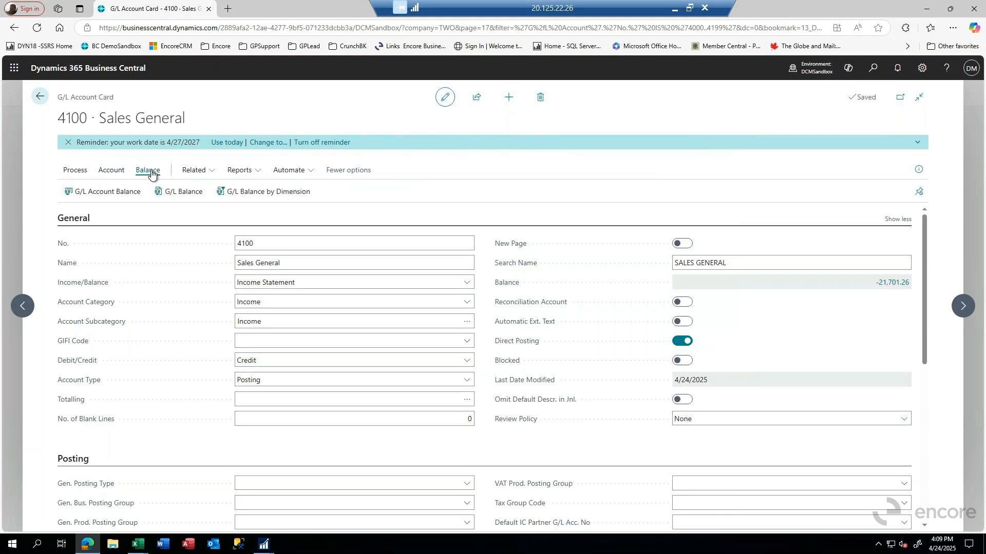
{"action": "left_click", "coordinate": [235, 193]}
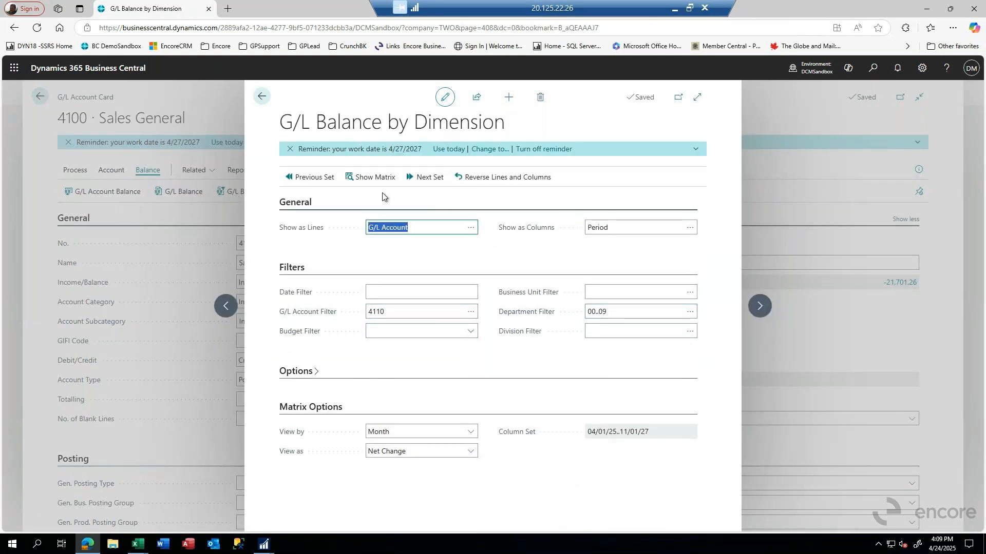
{"action": "left_click", "coordinate": [370, 178]}
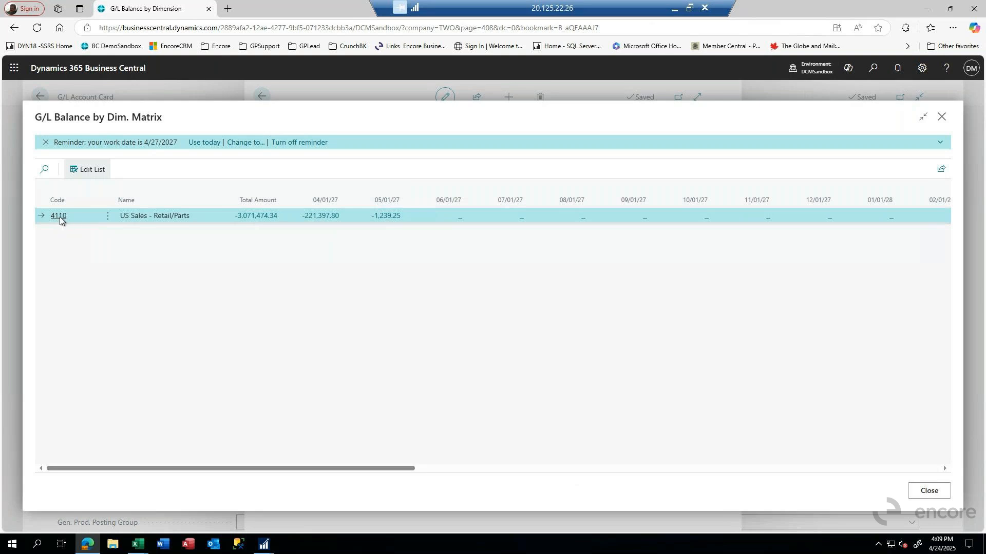
{"action": "left_click", "coordinate": [328, 219]}
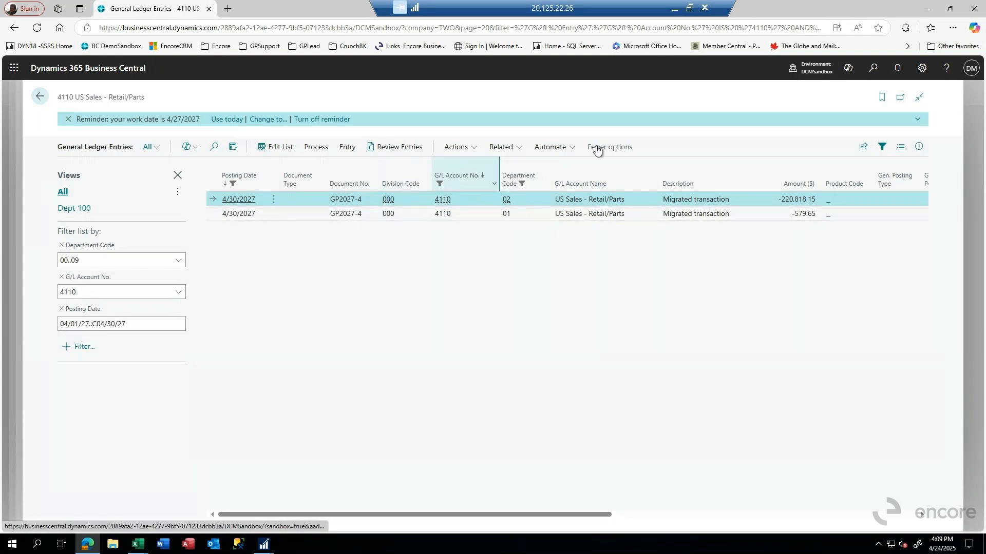
{"action": "left_click", "coordinate": [38, 98]}
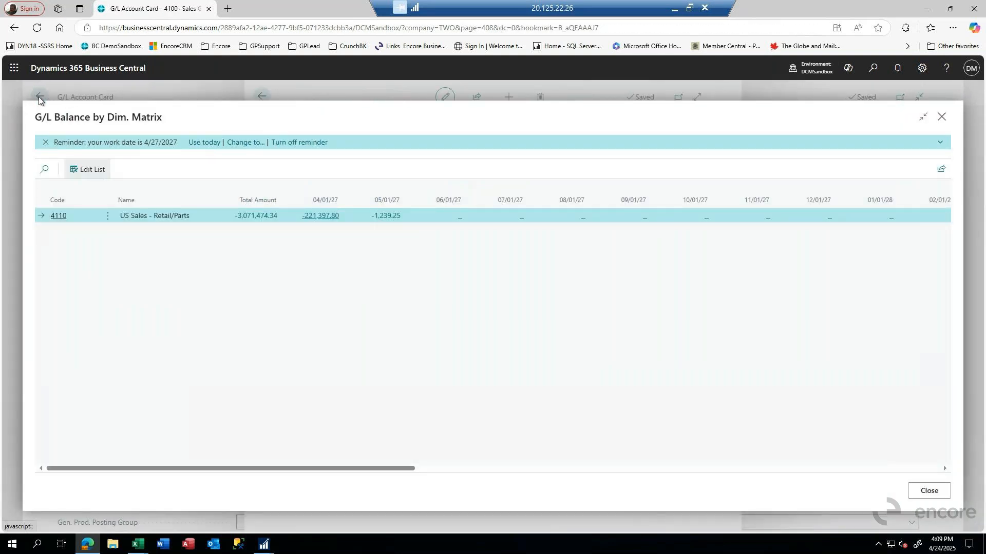